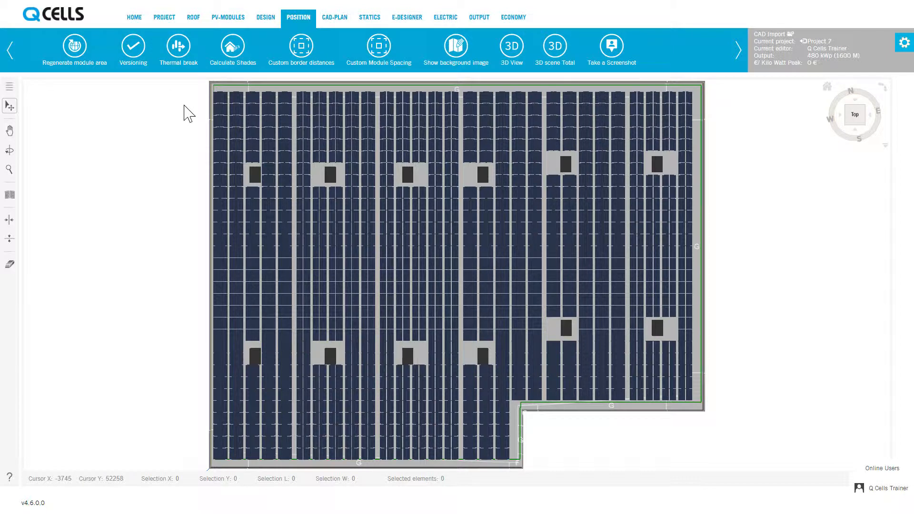
Calculate the shading on the roof layout and show the background image.
click(235, 51)
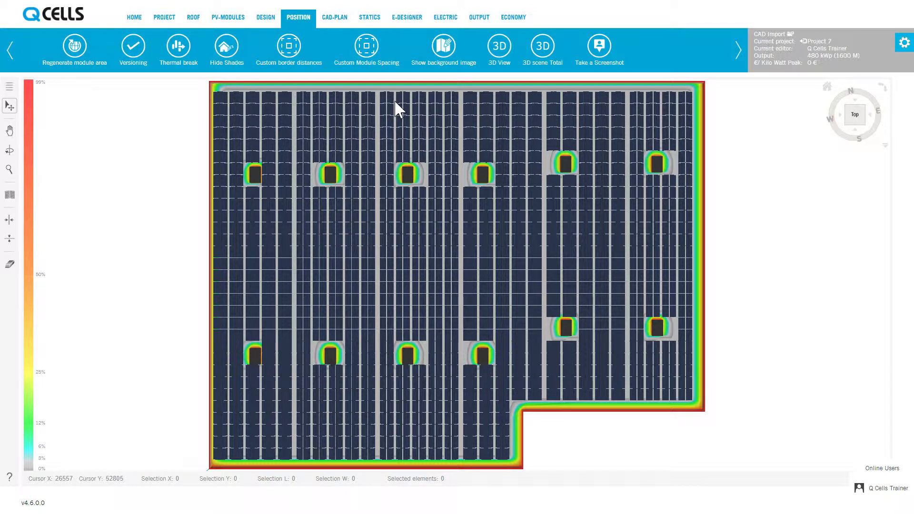
click(443, 56)
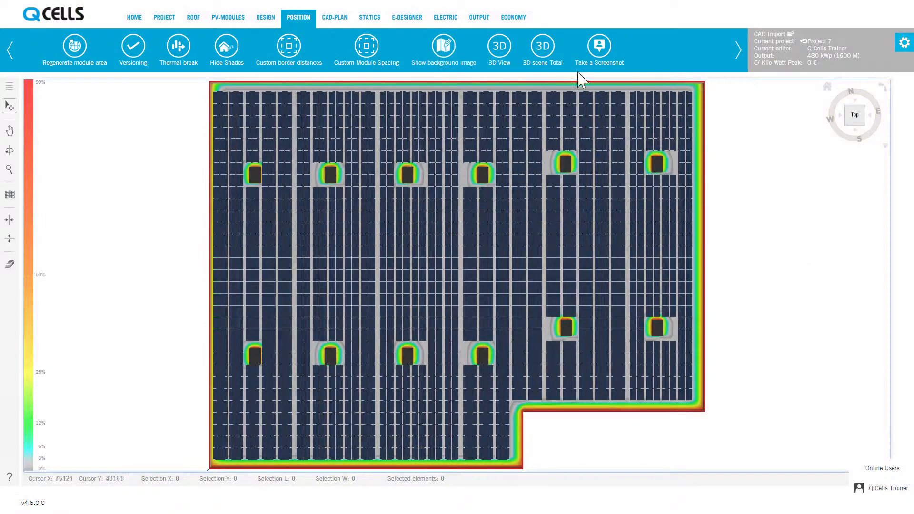
View the building in the 3D terrain view over Google Maps imagery, rotating and zooming around it.
click(497, 46)
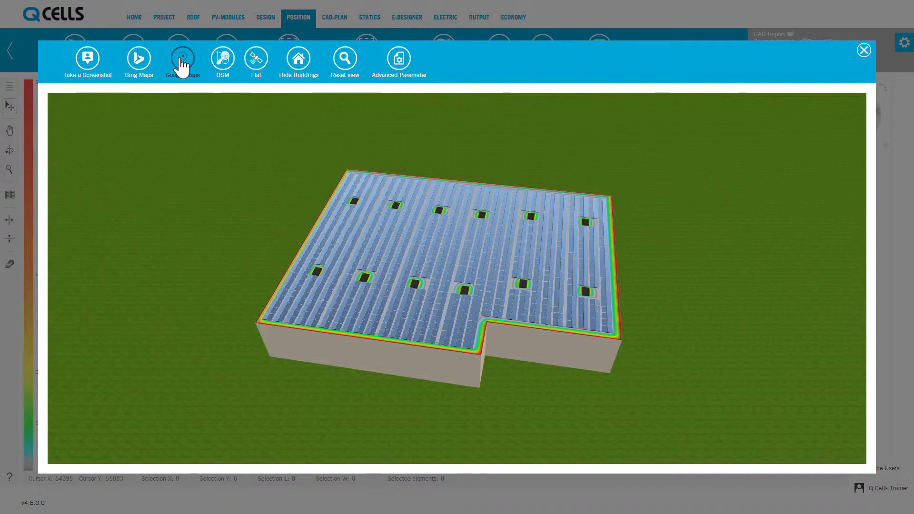
click(183, 61)
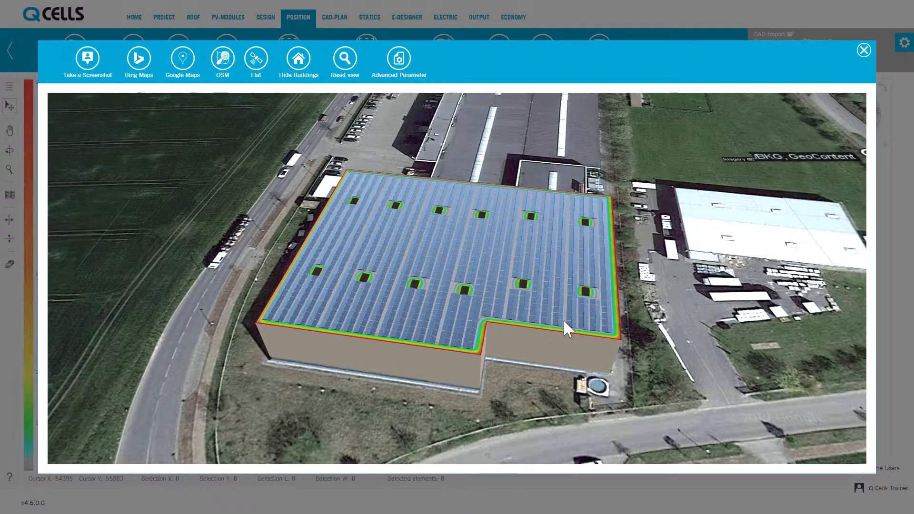
drag(564, 319, 319, 318)
scroll(319, 319, down, 3)
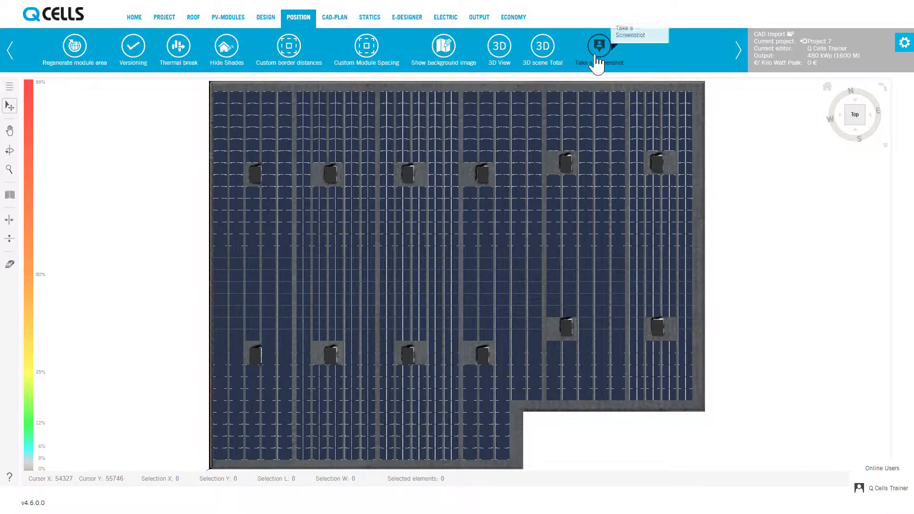
Take a screenshot of the layout, then open and close the position settings panel.
click(595, 55)
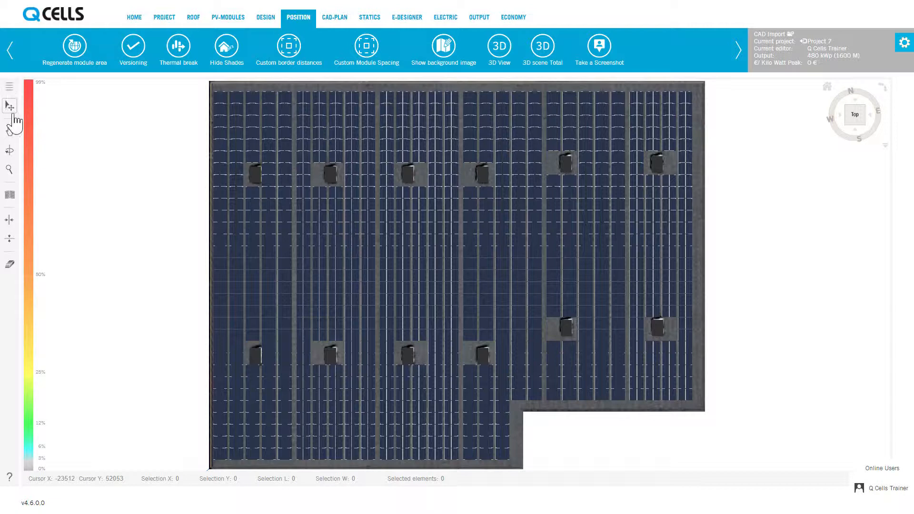
click(9, 87)
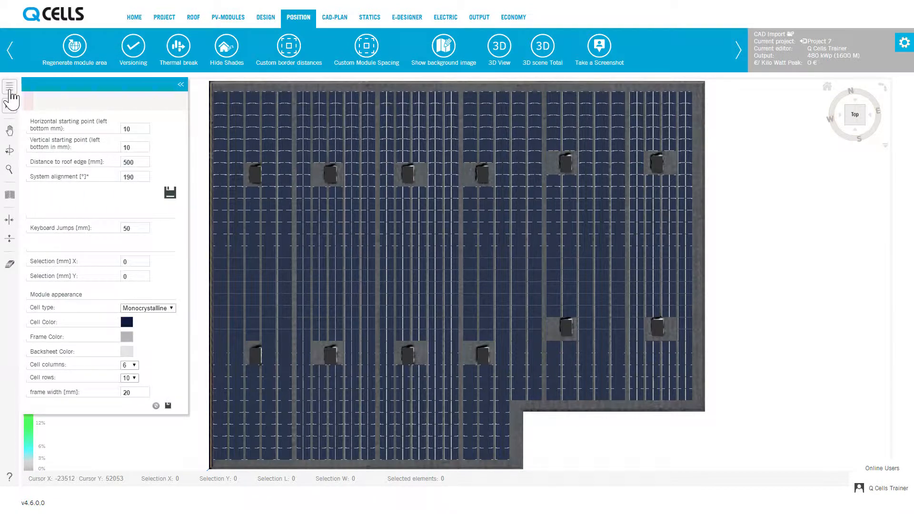
click(10, 91)
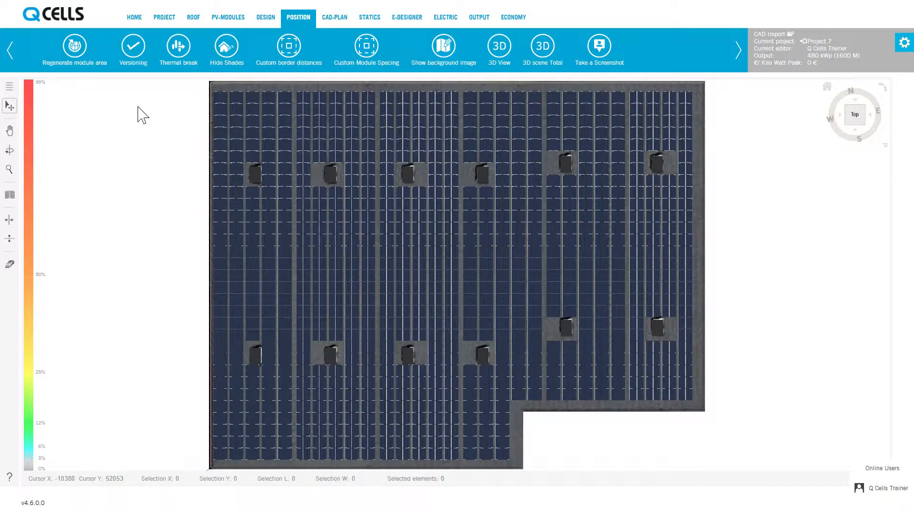
Try the pan, orbit and zoom view tools on the layout, then return to the top view.
click(10, 131)
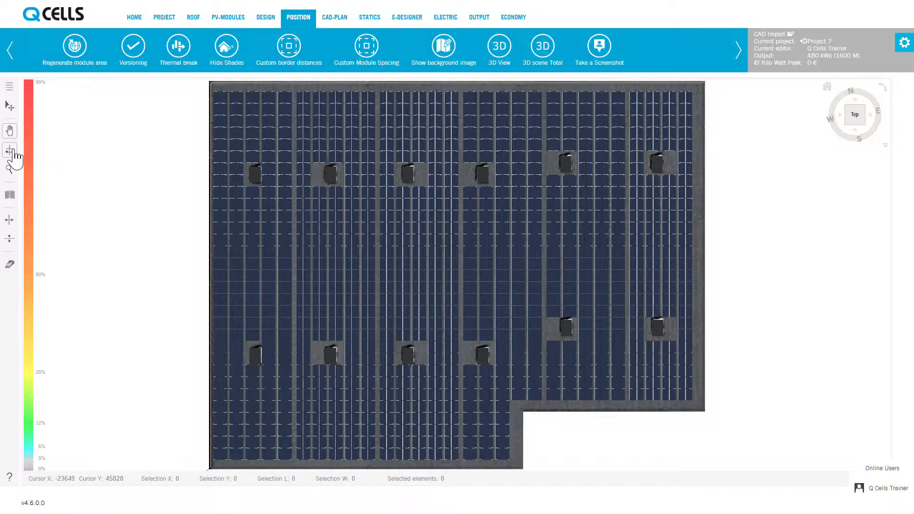
drag(410, 211, 431, 209)
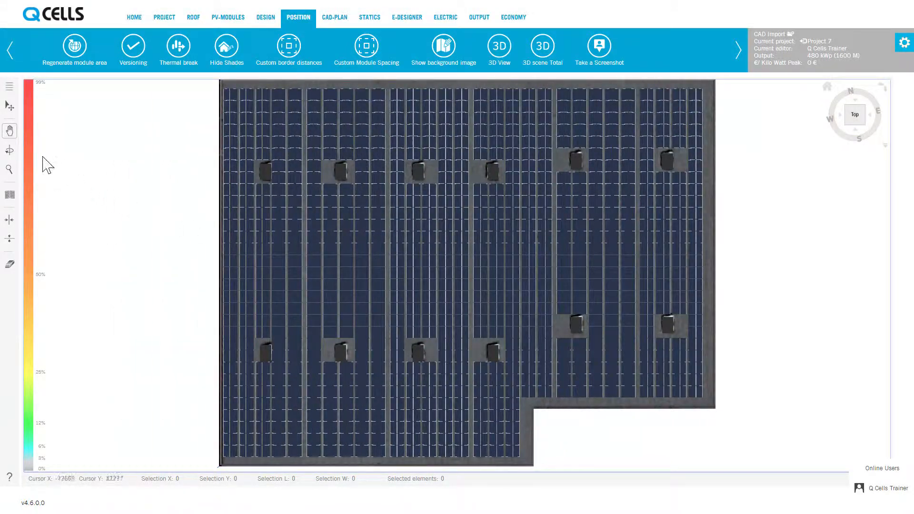
click(9, 151)
drag(533, 357, 510, 169)
drag(622, 279, 194, 310)
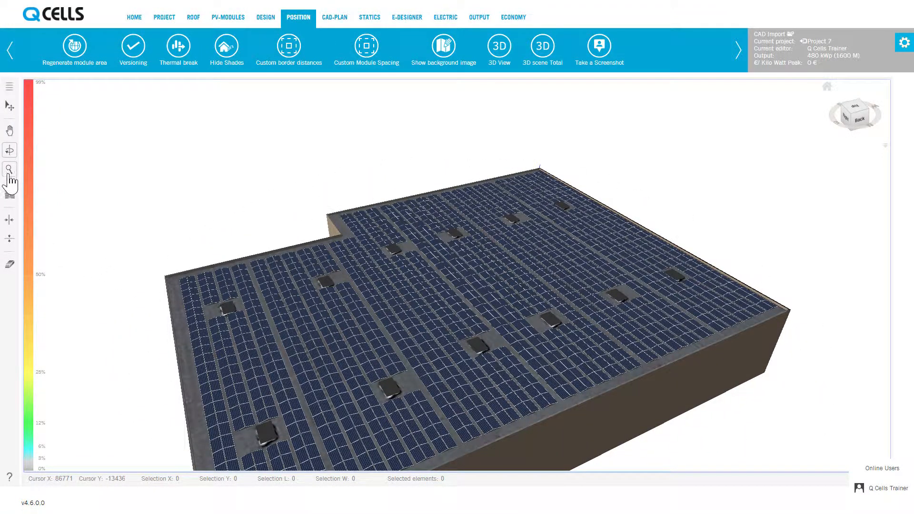
scroll(418, 320, up, 8)
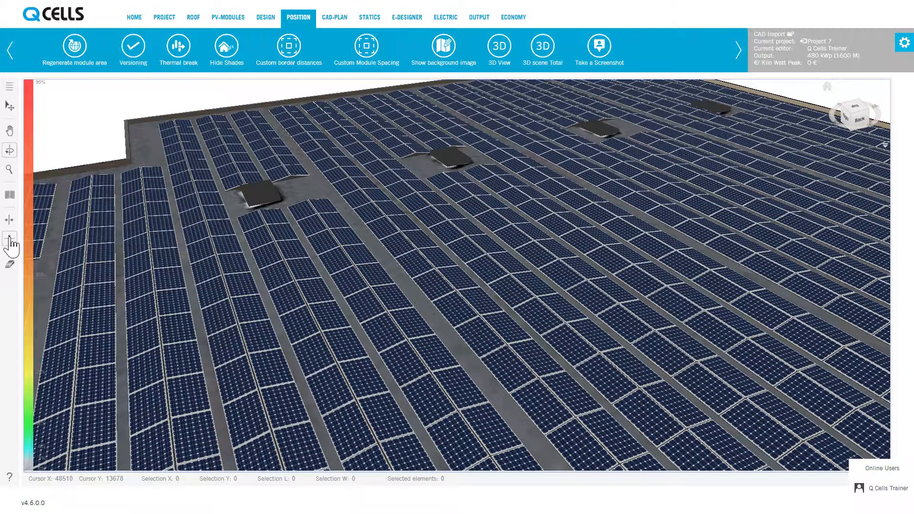
click(9, 266)
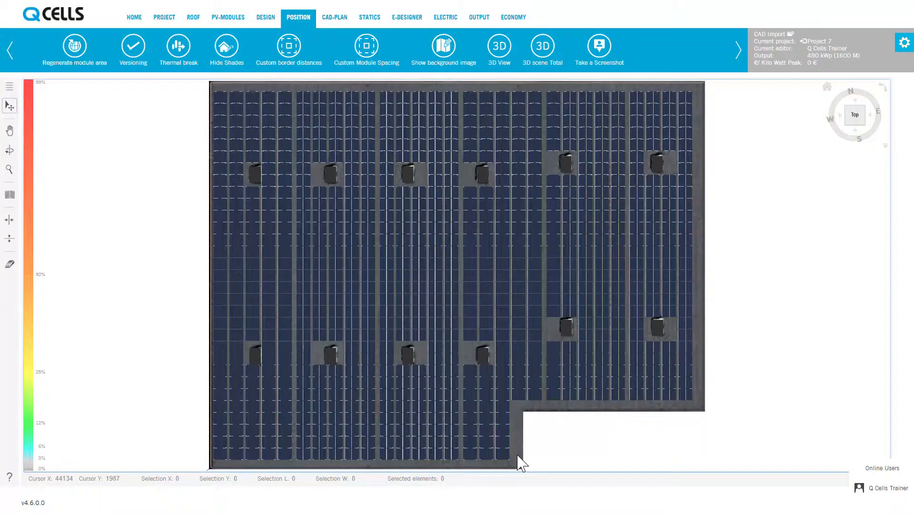
Box-select the modules in the lower-left section's bottom-right corner, then clear the selection.
drag(521, 462, 467, 407)
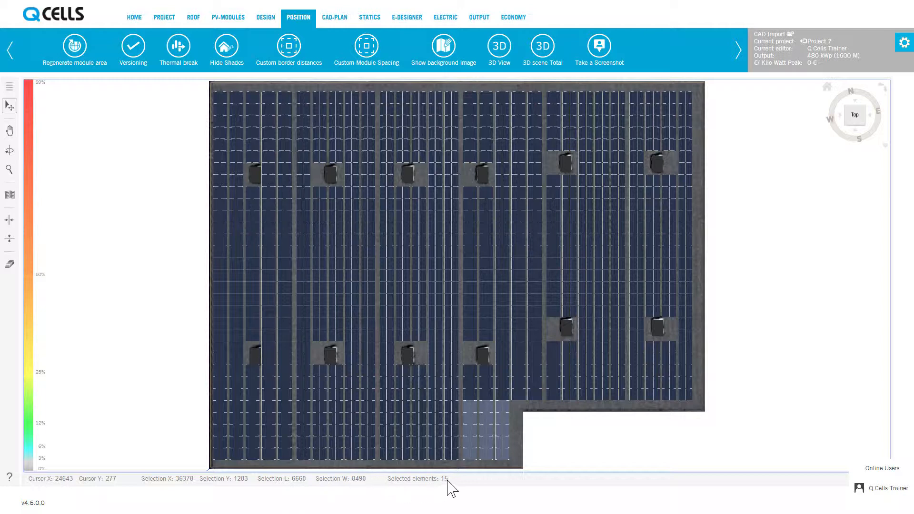
click(516, 463)
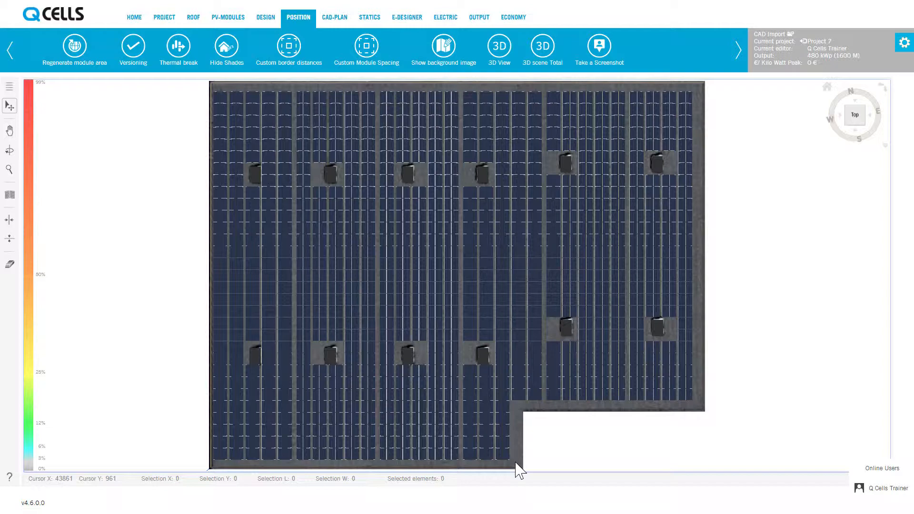
Open the help overview of navigation, shortcuts and tools, then close it.
click(9, 477)
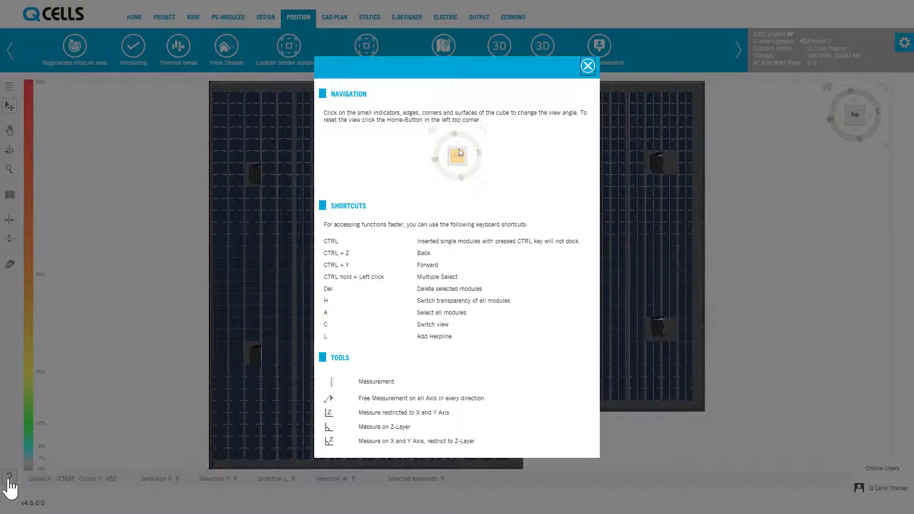
click(587, 67)
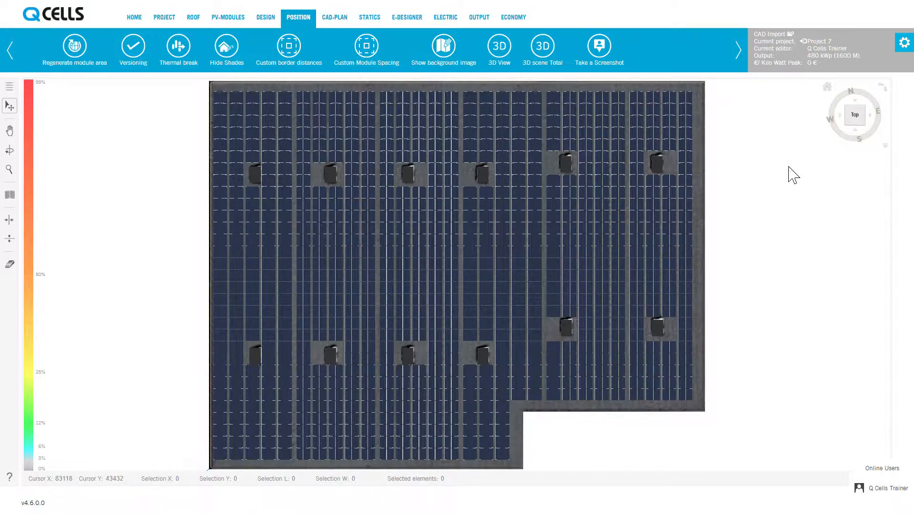
Navigate the layout with zoom and the view cube, switching between top and angled views.
scroll(521, 236, up, 5)
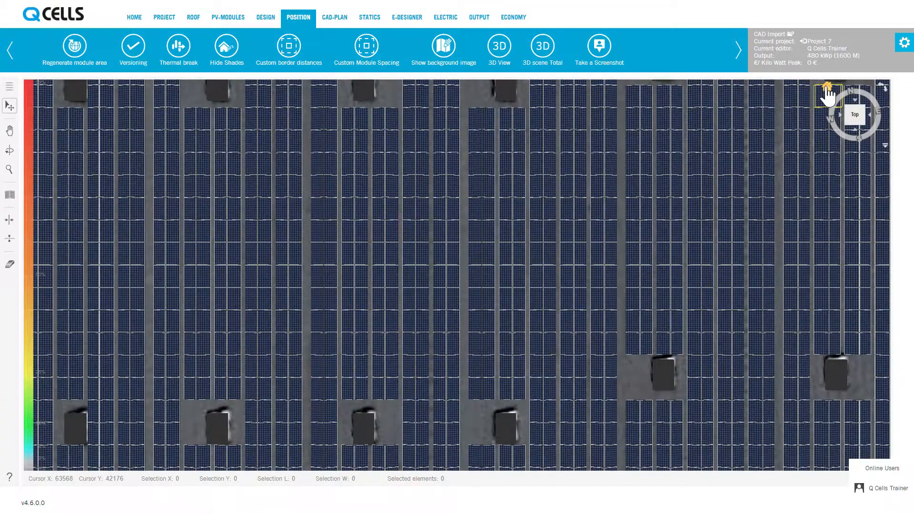
click(828, 88)
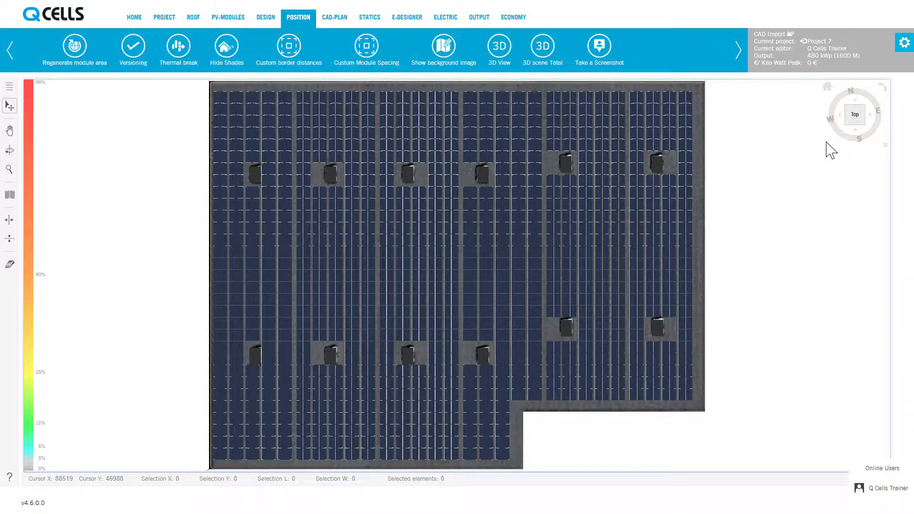
click(861, 135)
click(864, 117)
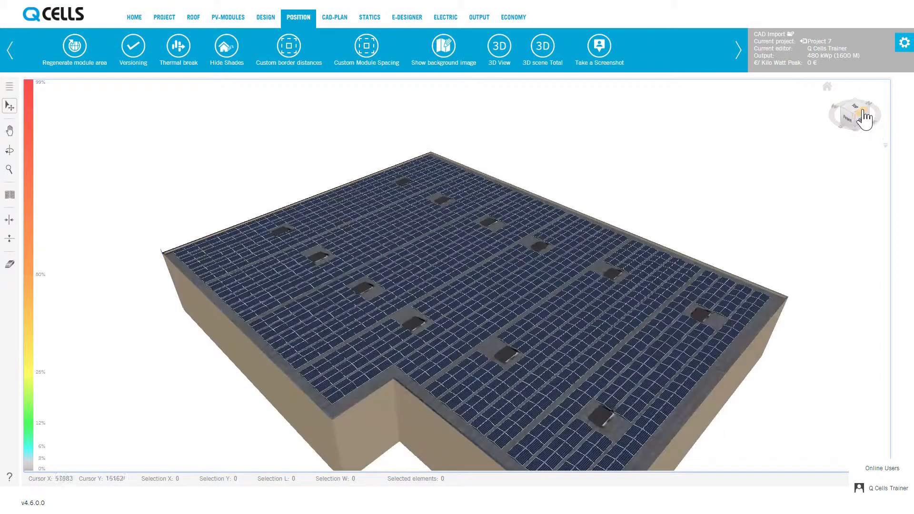
click(865, 117)
click(858, 116)
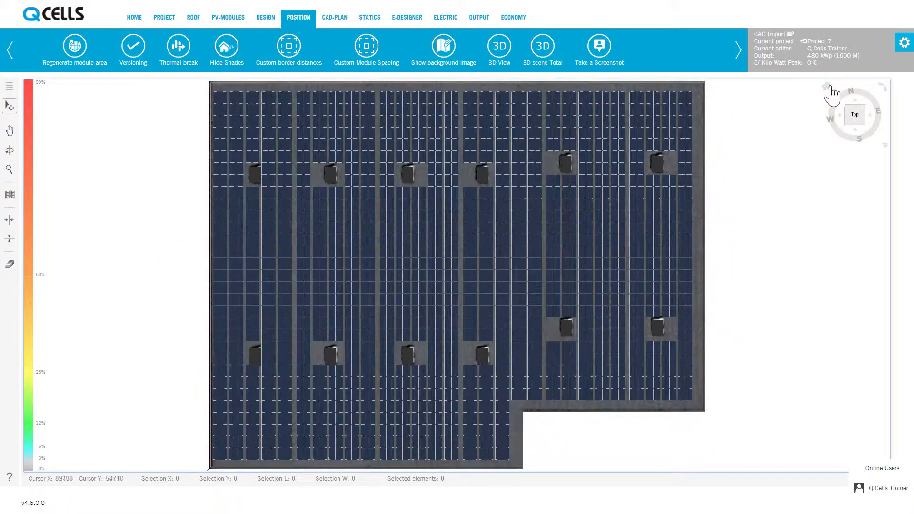
click(885, 91)
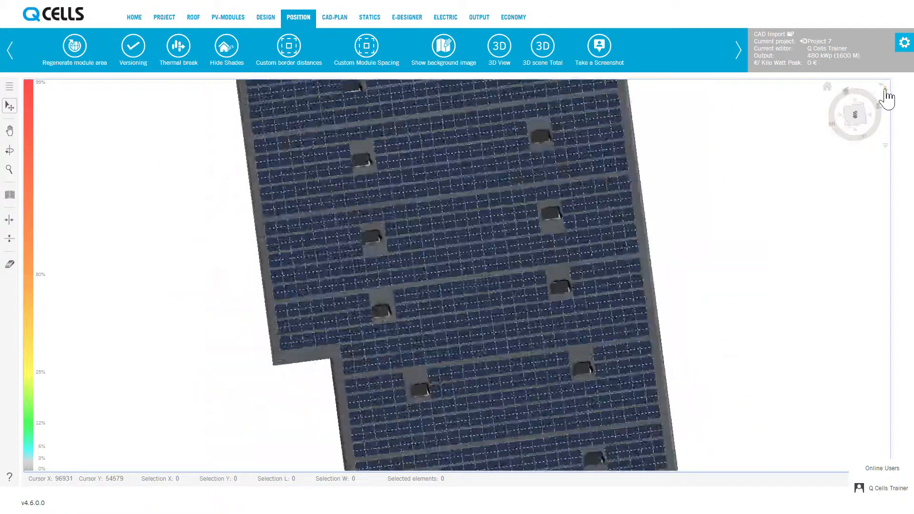
click(885, 89)
click(880, 85)
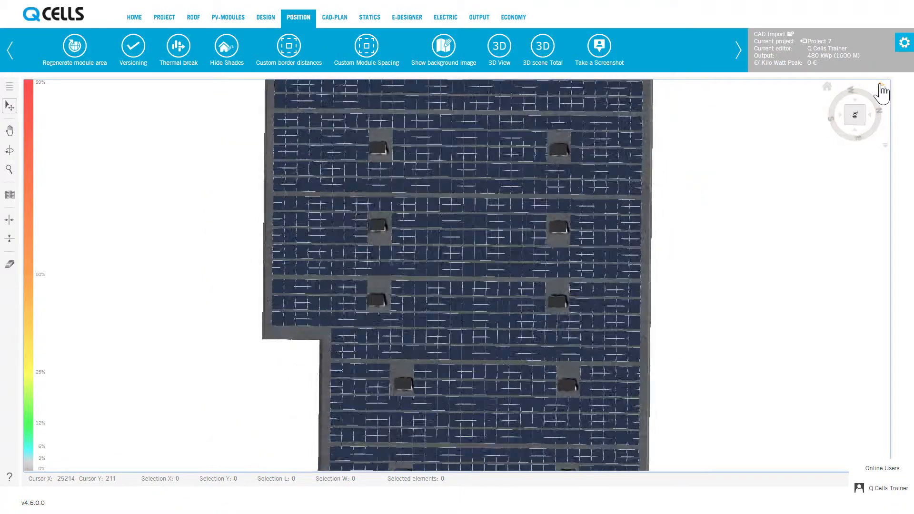
click(882, 91)
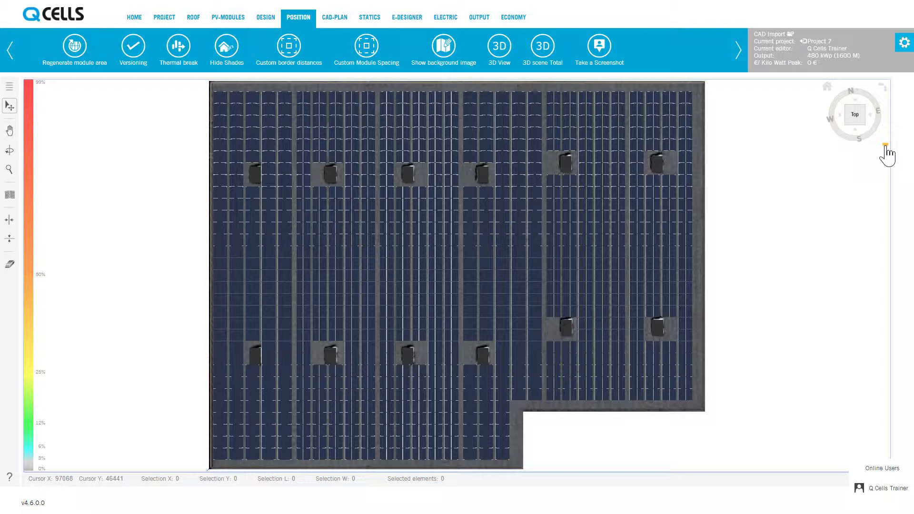
Toggle the module display modes from the view cube's options and restore the default display.
click(885, 147)
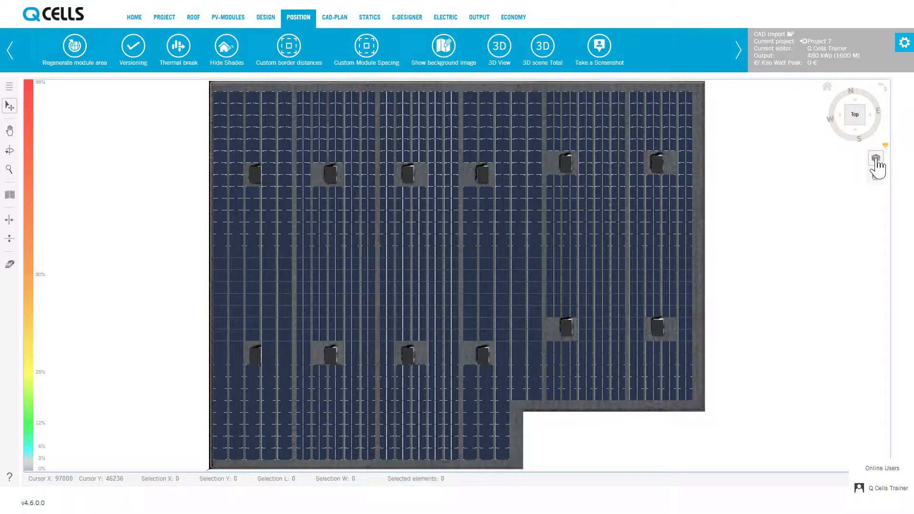
click(877, 160)
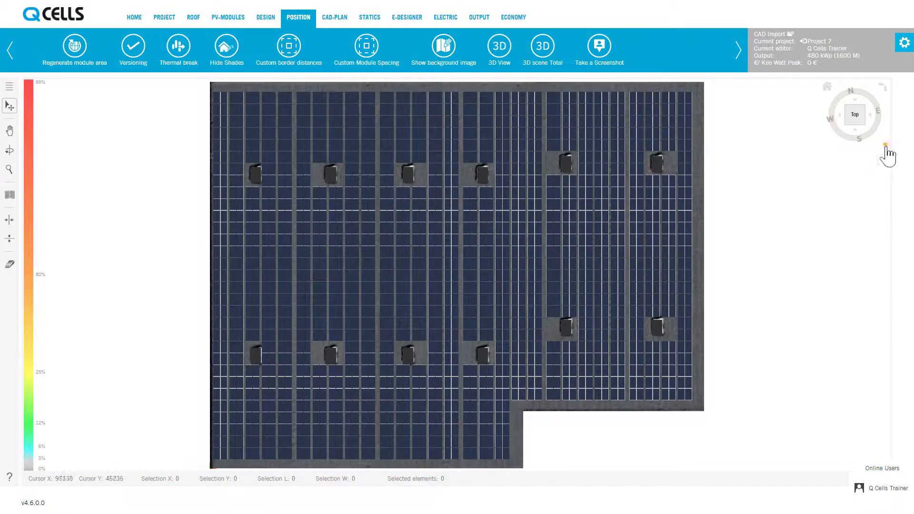
click(886, 146)
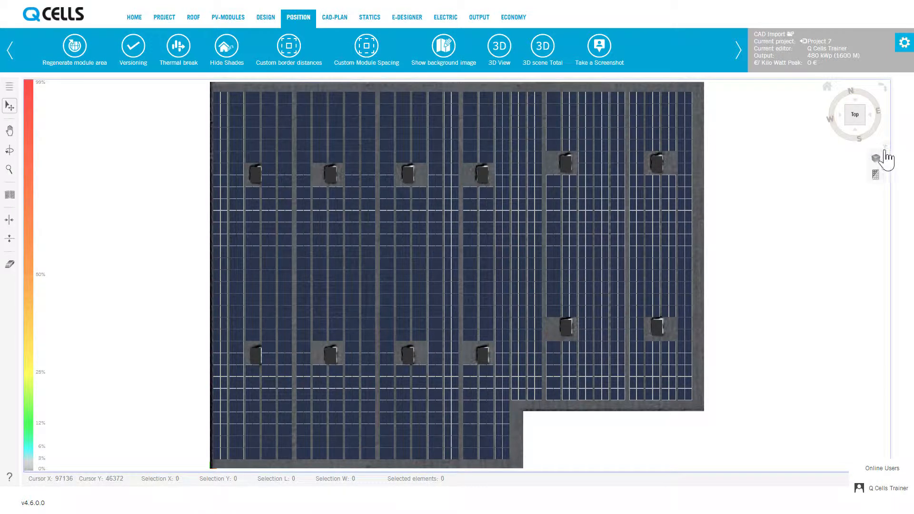
click(875, 177)
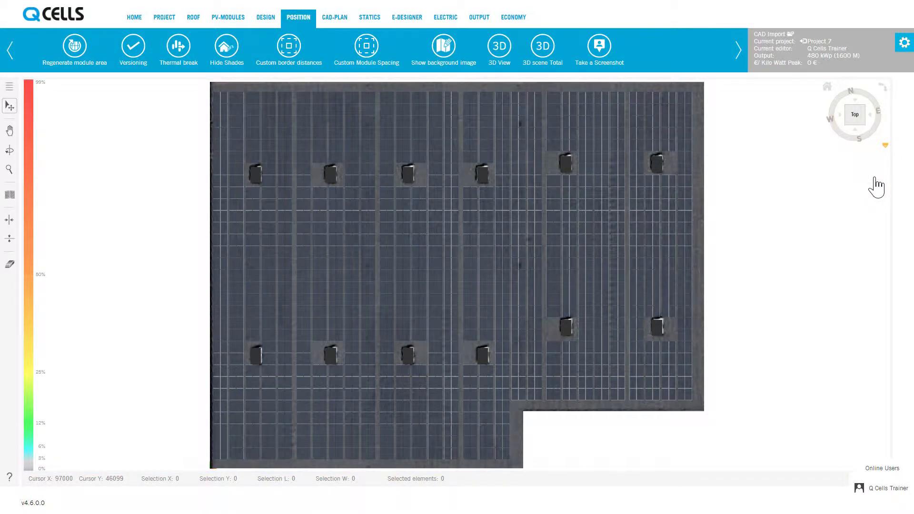
click(886, 146)
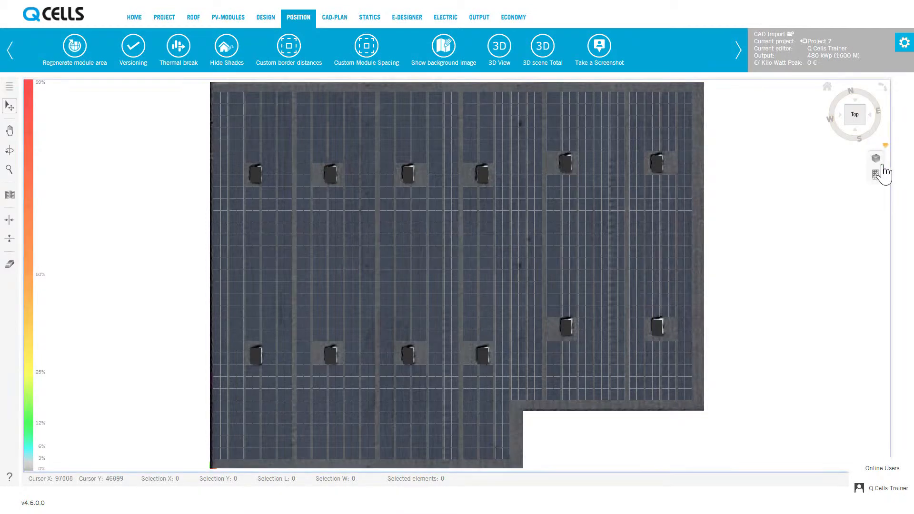
click(877, 178)
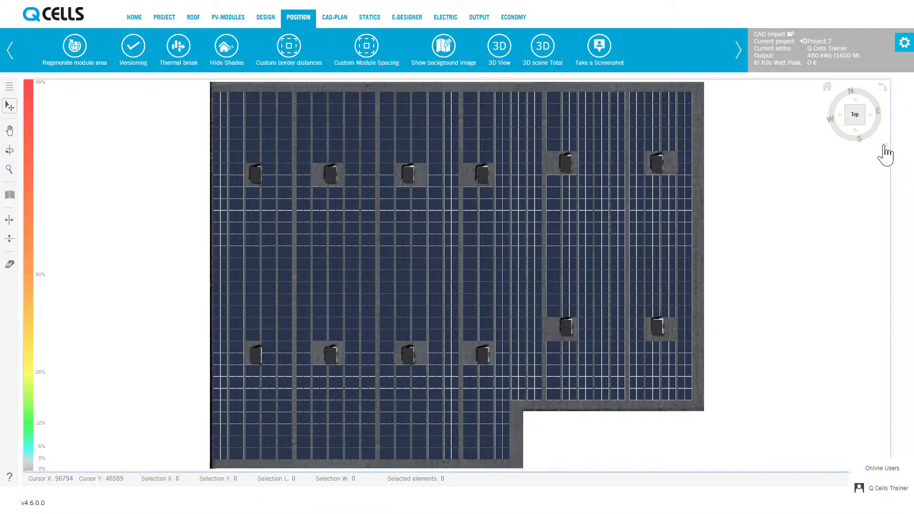
click(885, 148)
click(878, 163)
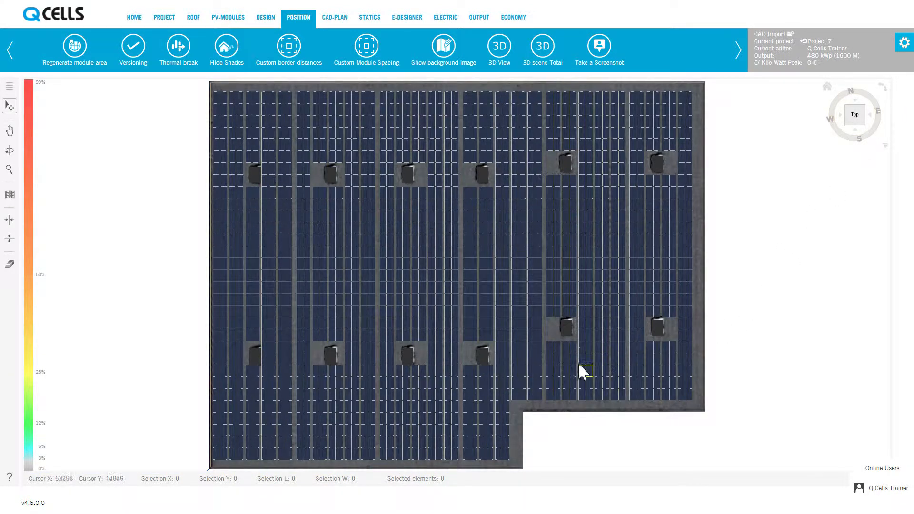
Zoom into the upper-right area and delete the top modules of the rightmost column above the skylight.
scroll(656, 159, up, 5)
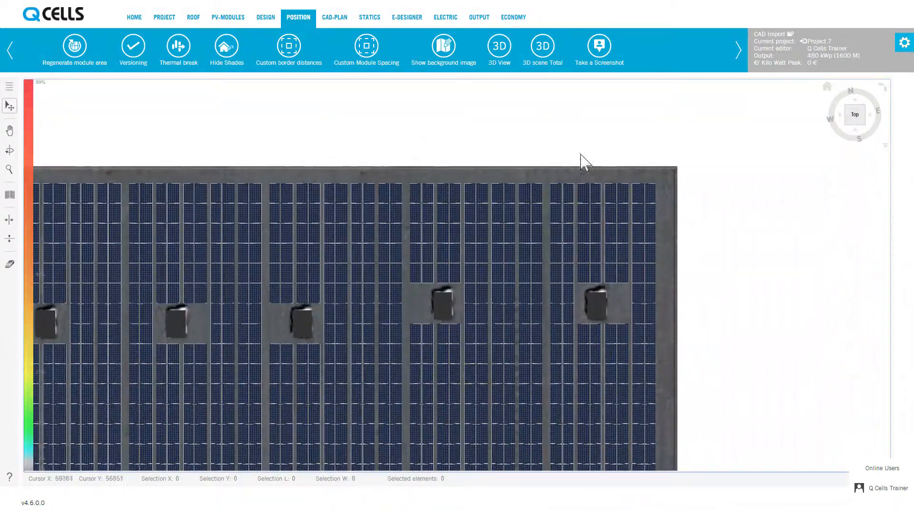
click(642, 210)
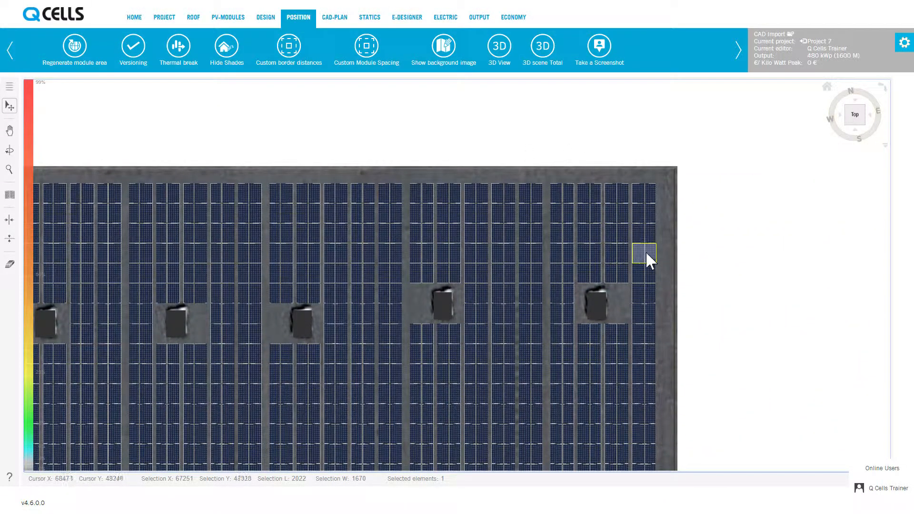
click(650, 194)
drag(653, 194, 646, 281)
key(Delete)
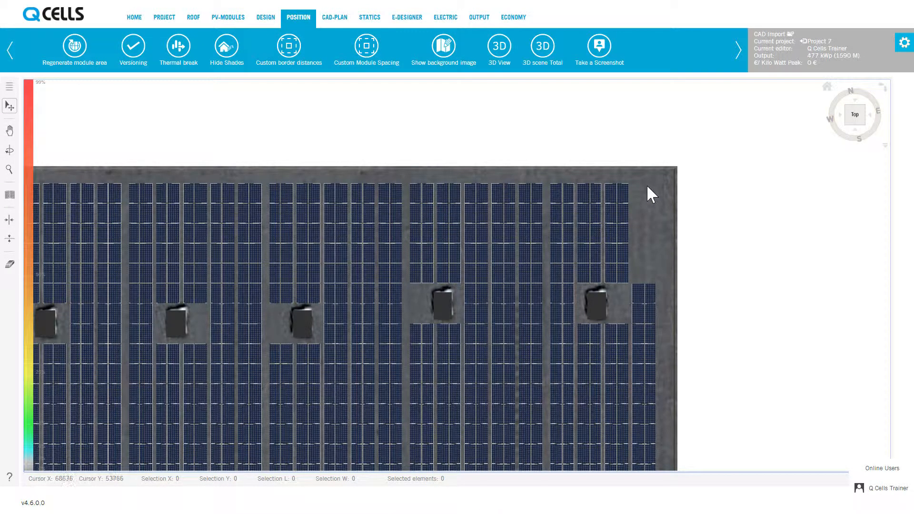
Try to drag the selected block of 15 upper-right modules further to the right.
drag(646, 184, 555, 270)
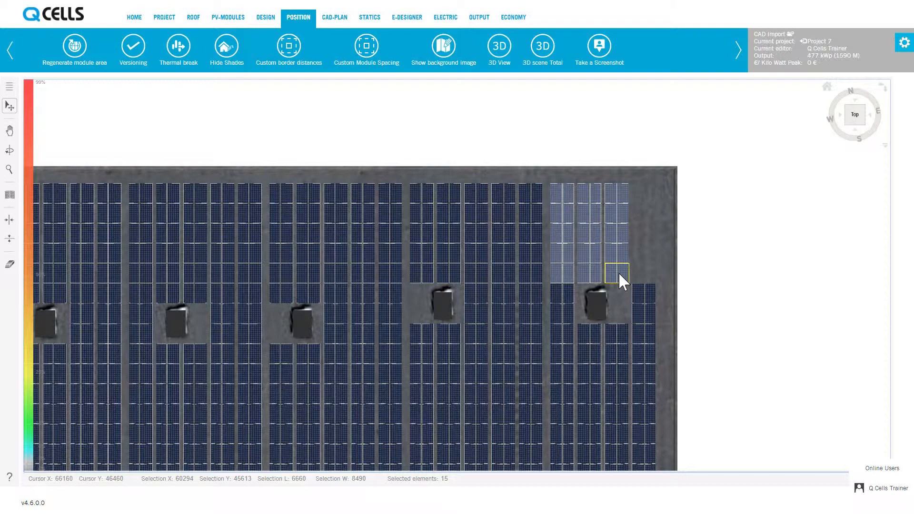
drag(619, 274, 637, 270)
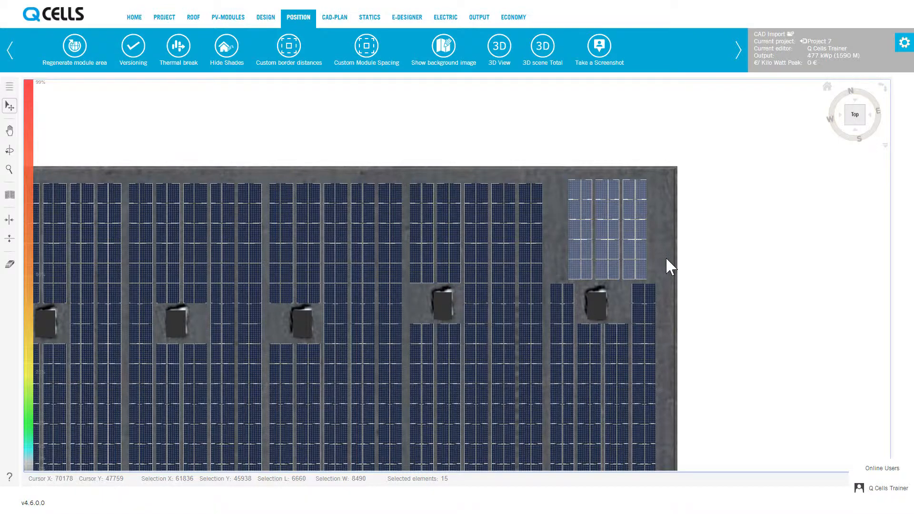
drag(666, 256, 620, 269)
drag(635, 258, 649, 248)
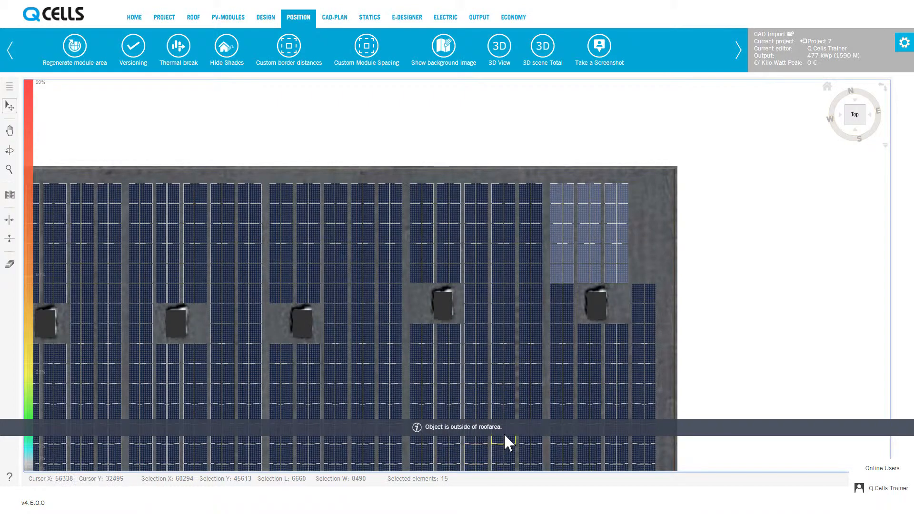
click(640, 253)
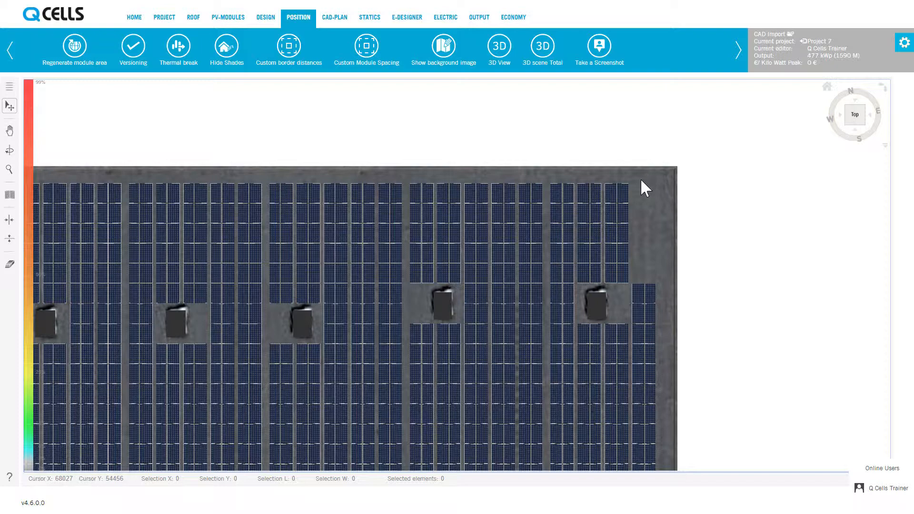
Select the 15-module upper-right block again and shift it by +200 mm in X and Y through the selection coordinates.
drag(641, 178, 551, 272)
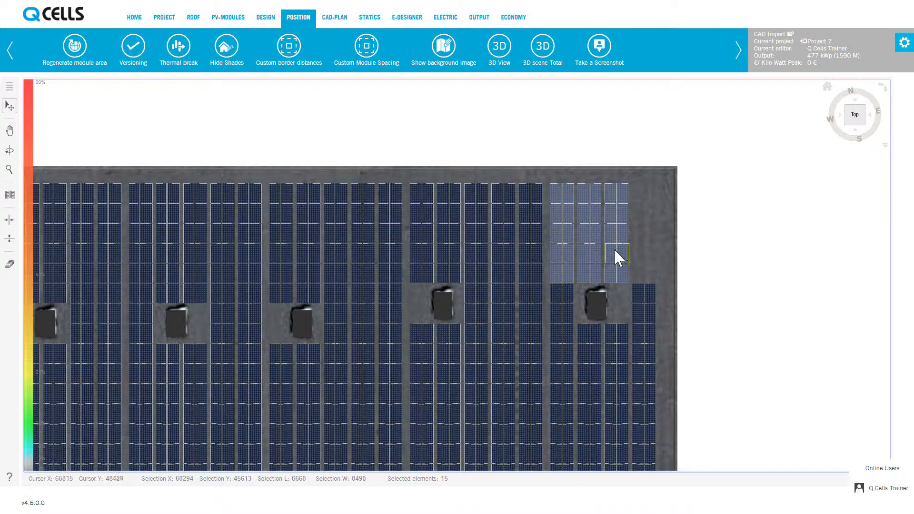
click(10, 87)
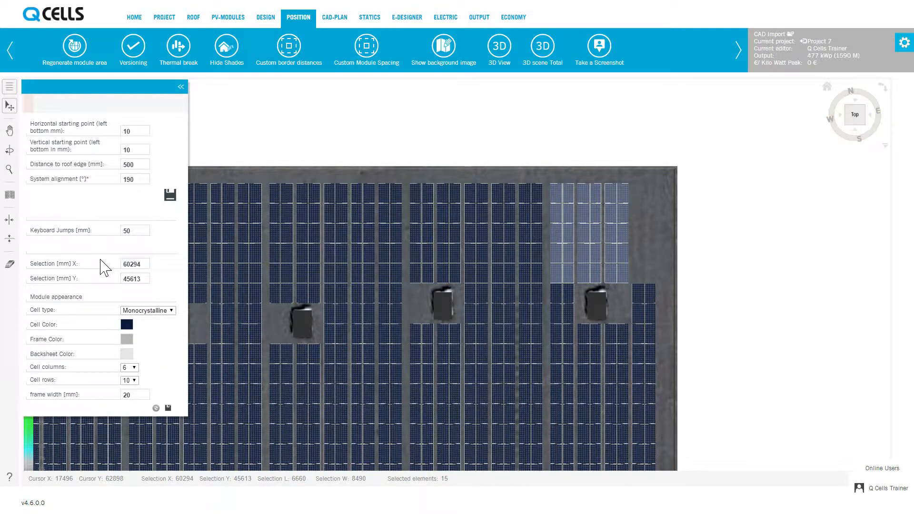
click(146, 266)
text(+200)
key(Return)
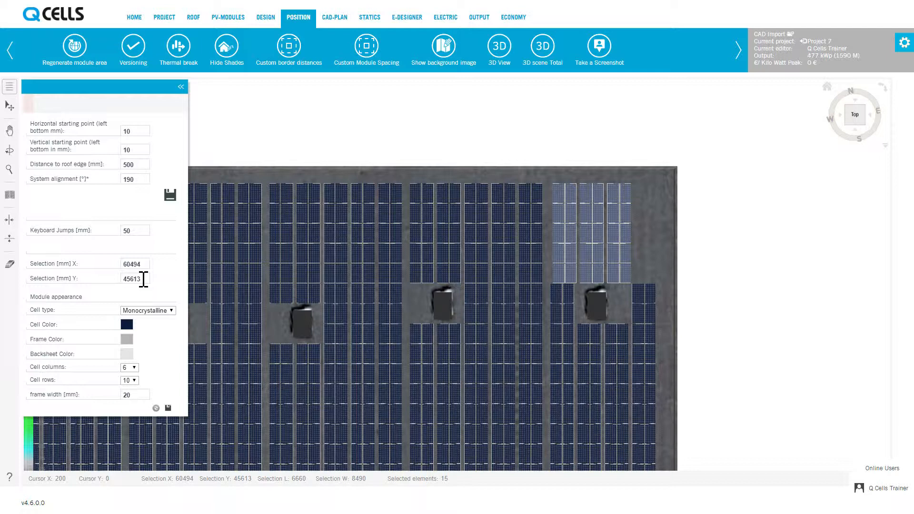
click(143, 279)
text(+200)
key(Return)
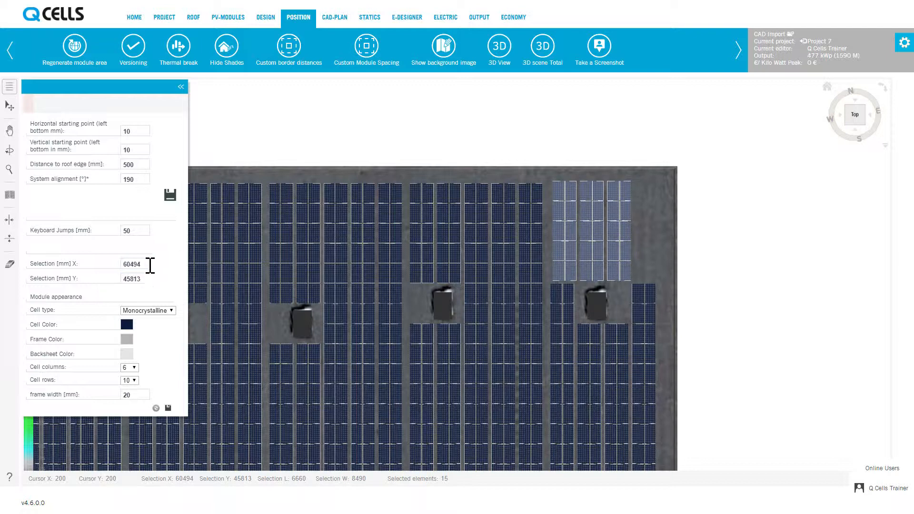
Shift the selected block back by -200 mm in X and Y.
click(146, 263)
text(-200)
key(Return)
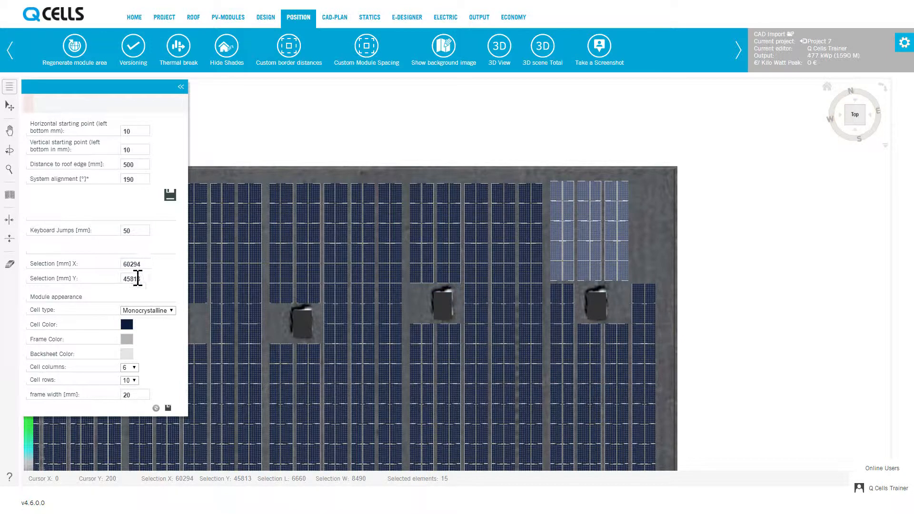
click(144, 279)
text(-200)
key(Return)
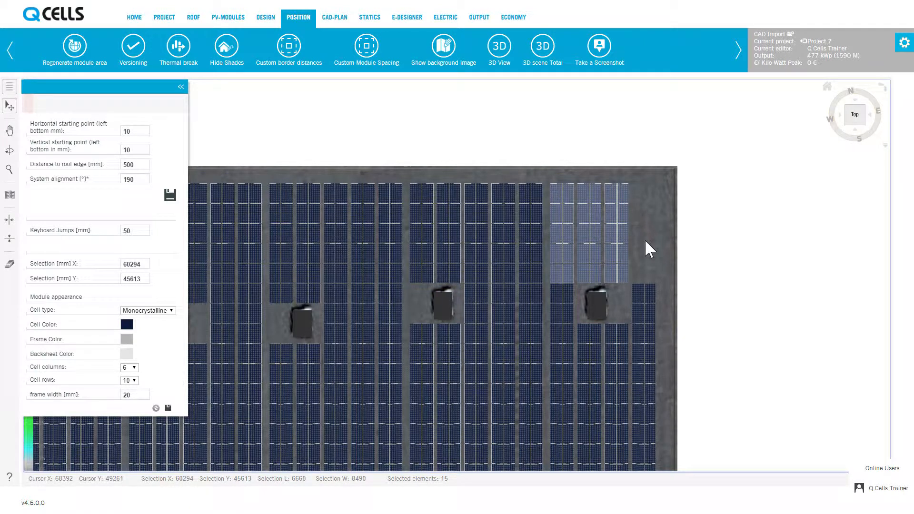
Set the keyboard jump distance to 500 mm.
click(144, 231)
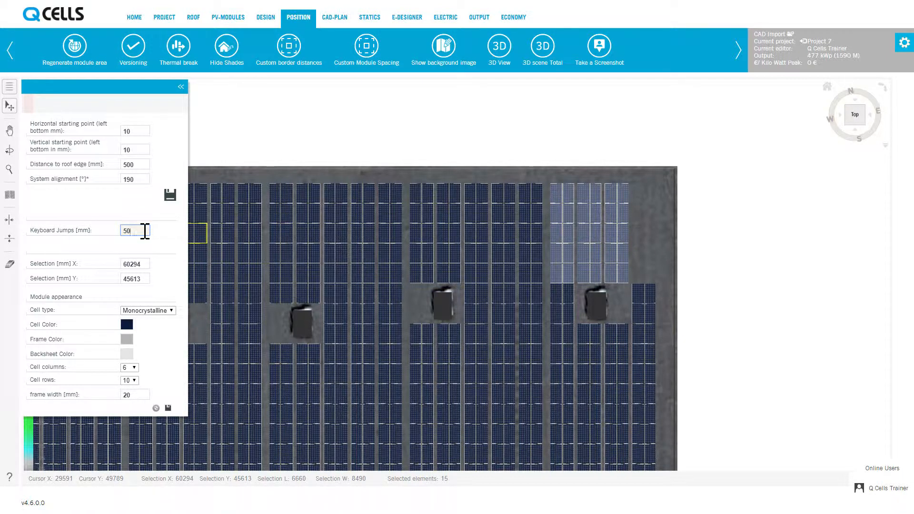
text(0)
click(660, 226)
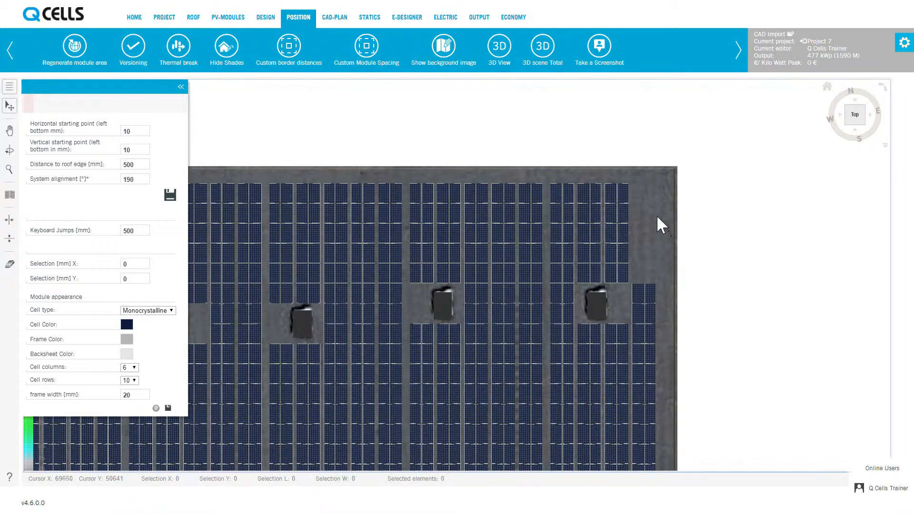
Select the five top modules of the right column, nudge them three keyboard jumps right and back left, and close the panel.
drag(643, 187, 611, 275)
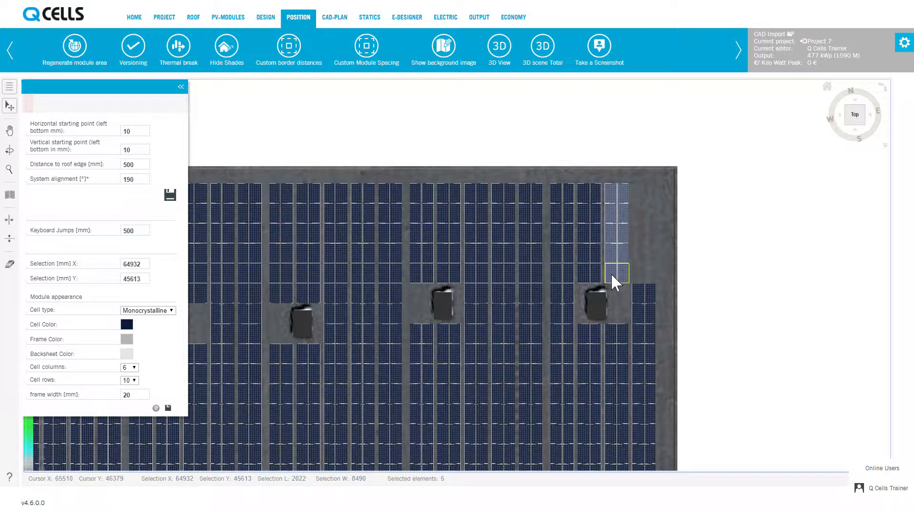
key(Right)
key(Right)
key(Right)
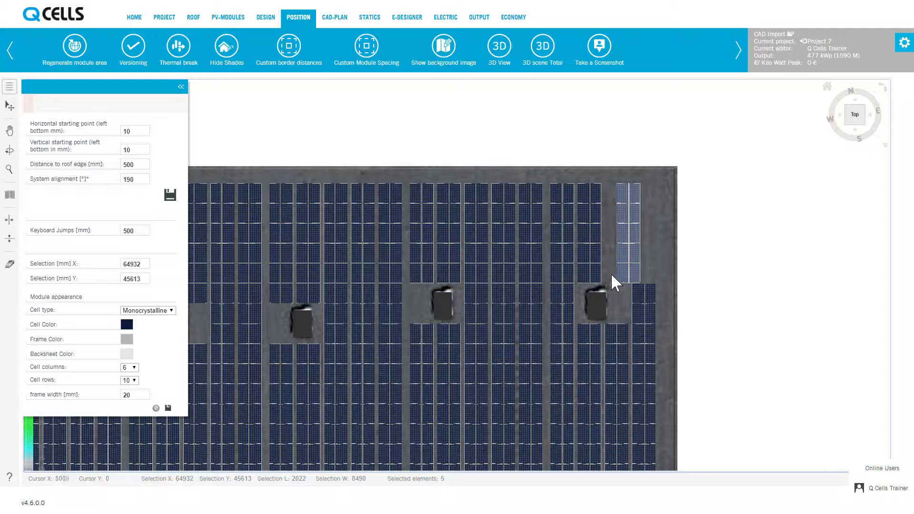
key(Left)
key(Left)
key(Left)
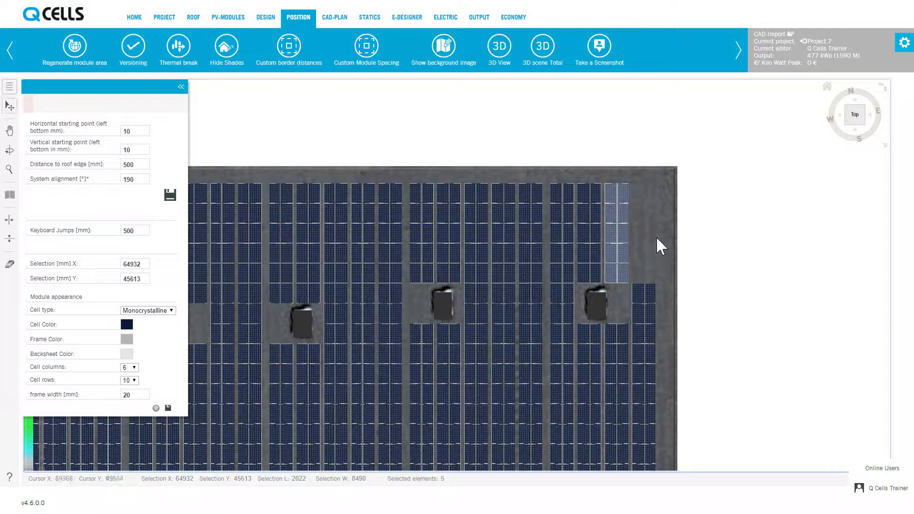
click(180, 87)
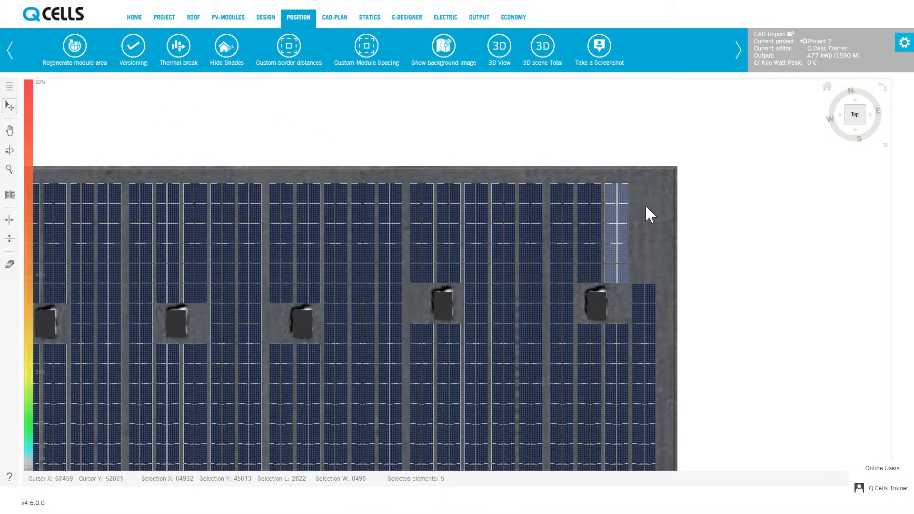
Select the top two module columns above the skylight and delete them.
drag(640, 184, 586, 260)
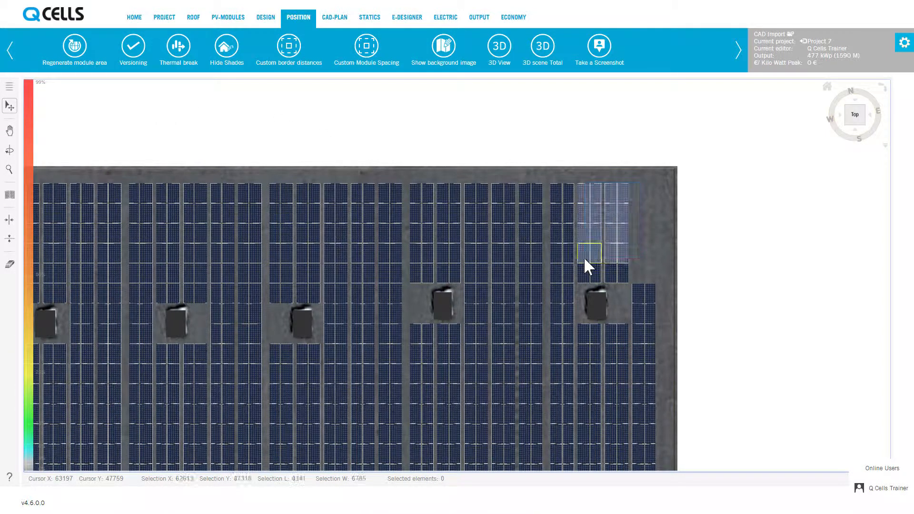
key(Delete)
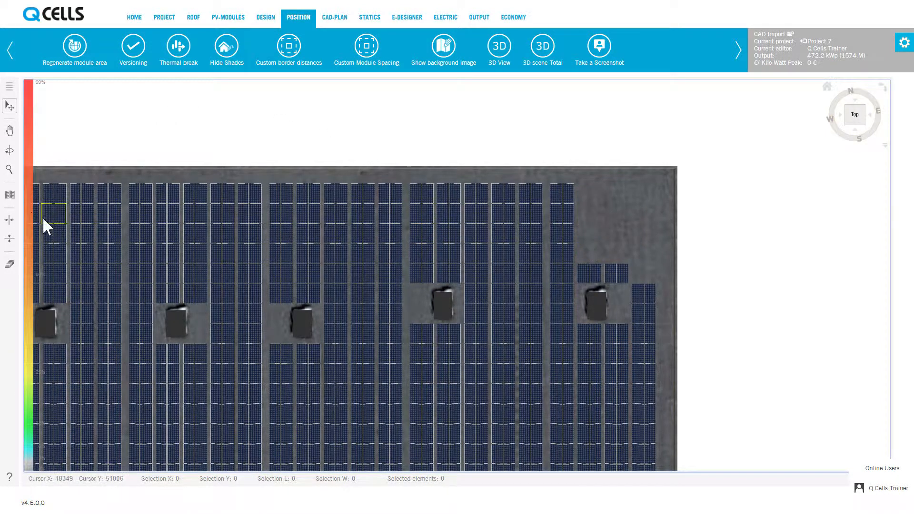
Add and remove individual modules in the cleared upper-right corner with the single-module placement tool.
click(11, 197)
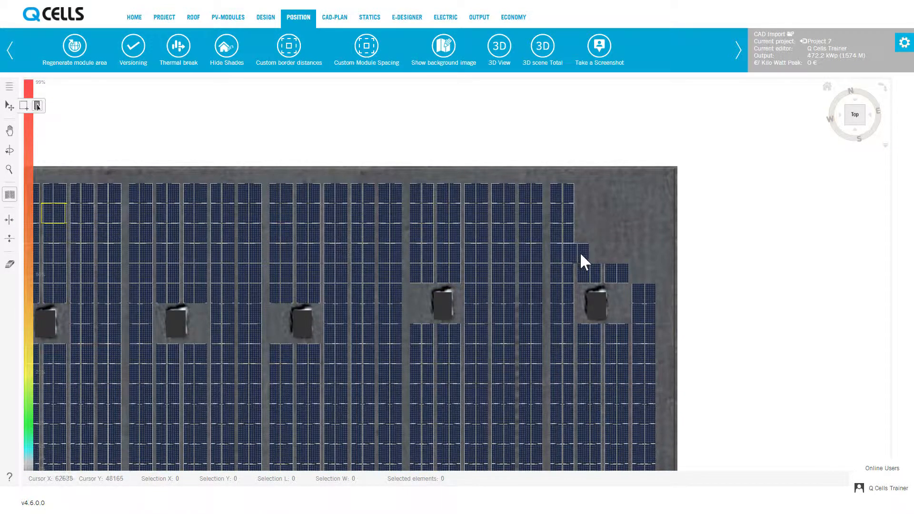
click(581, 251)
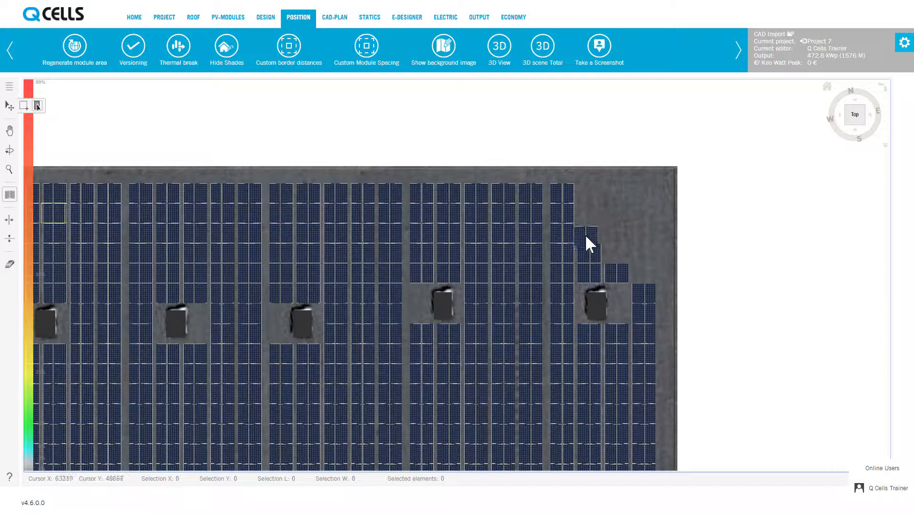
click(585, 235)
click(588, 216)
click(589, 199)
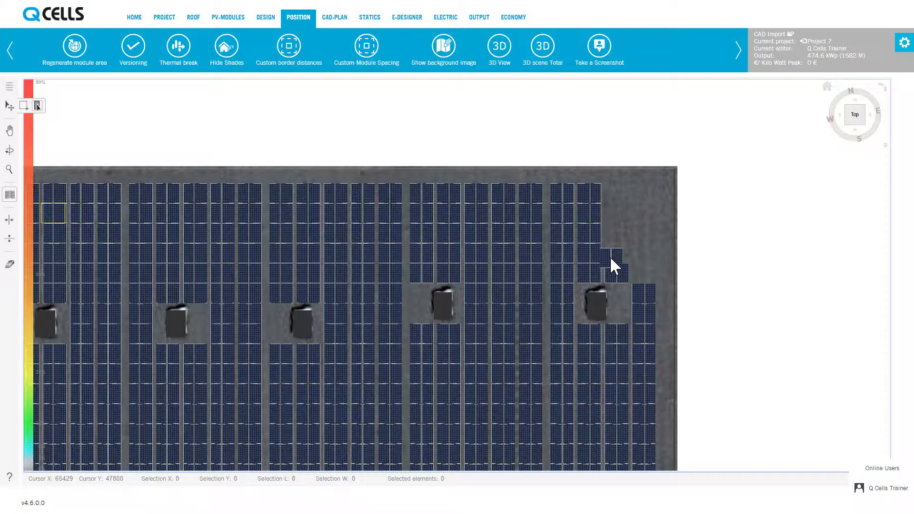
click(611, 258)
click(614, 196)
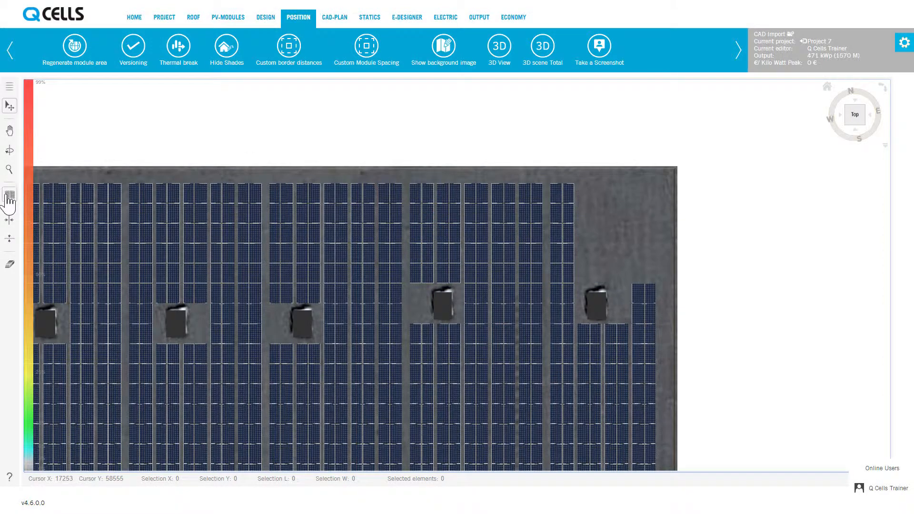
Fill the upper-right corner with modules by drawing a placement rectangle over it.
click(10, 194)
click(24, 108)
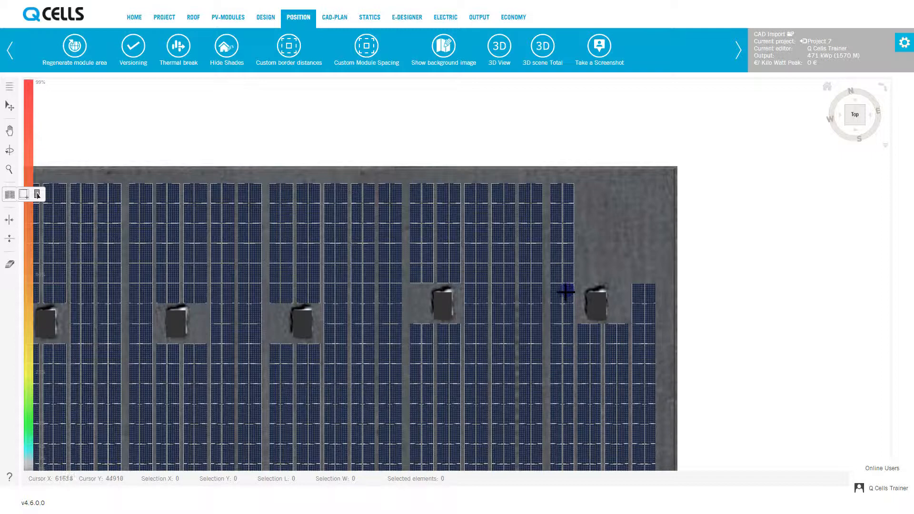
drag(570, 285, 668, 176)
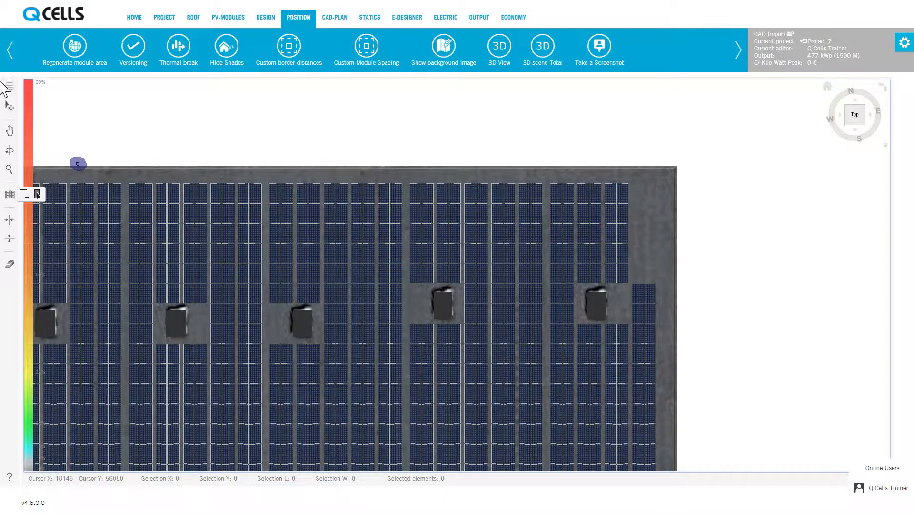
Select the two top module columns above the skylight again and delete them.
click(10, 107)
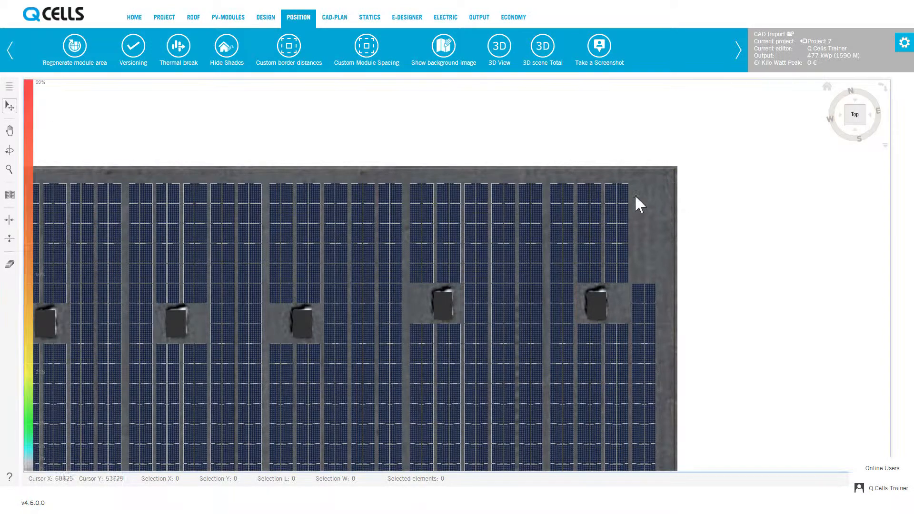
drag(659, 188, 582, 273)
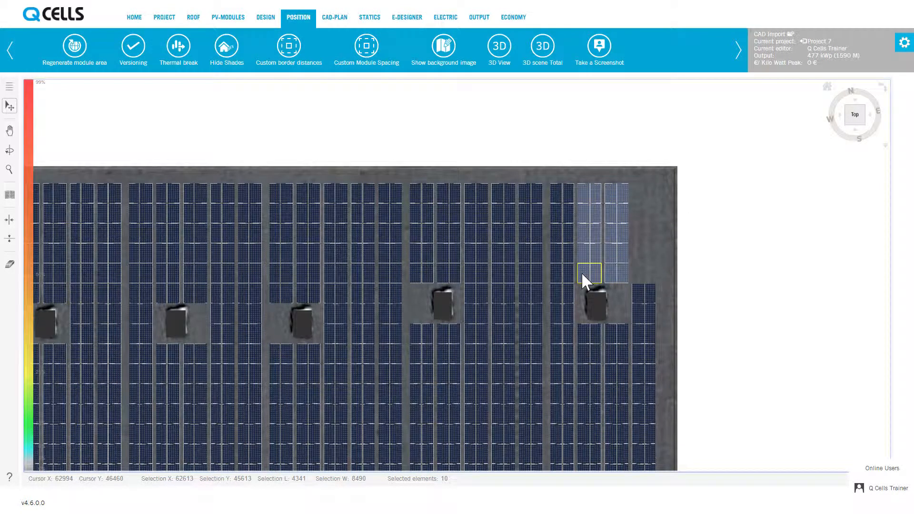
key(Delete)
Draw a module placement rectangle from above the skylight to the roof's upper-right corner.
click(10, 194)
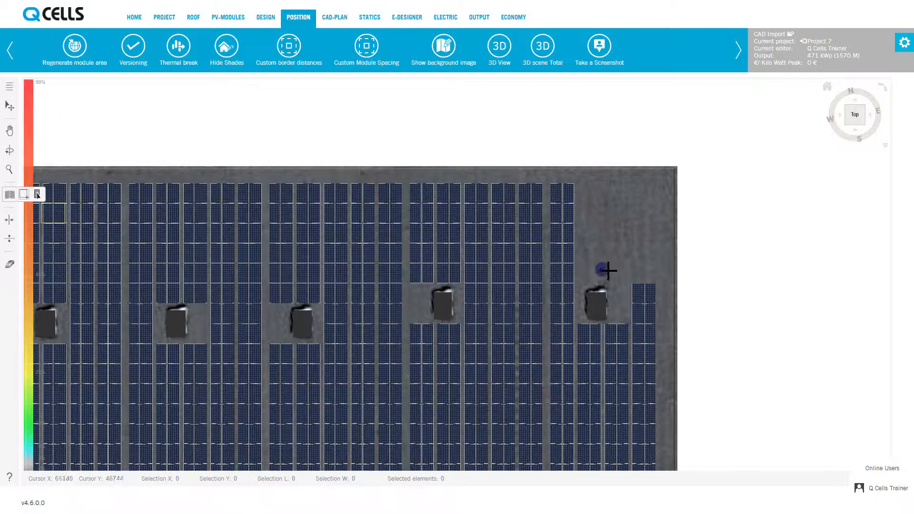
drag(586, 271, 678, 171)
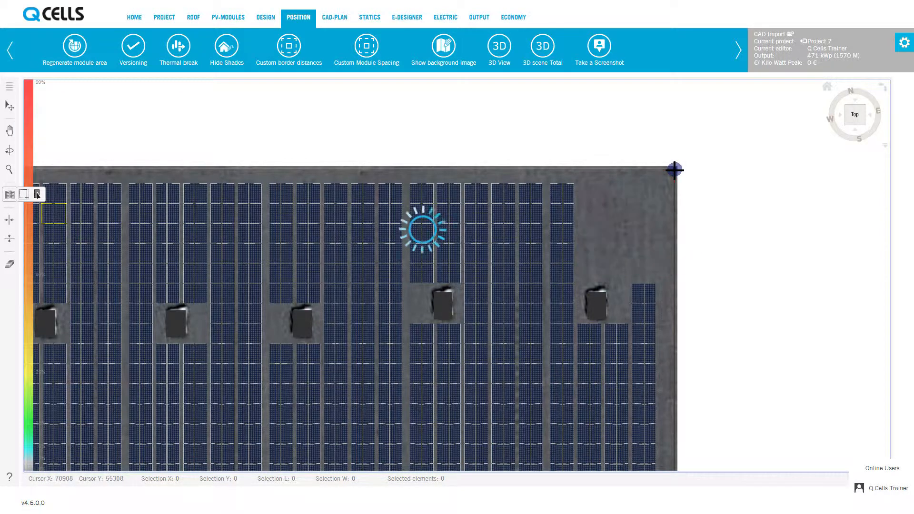